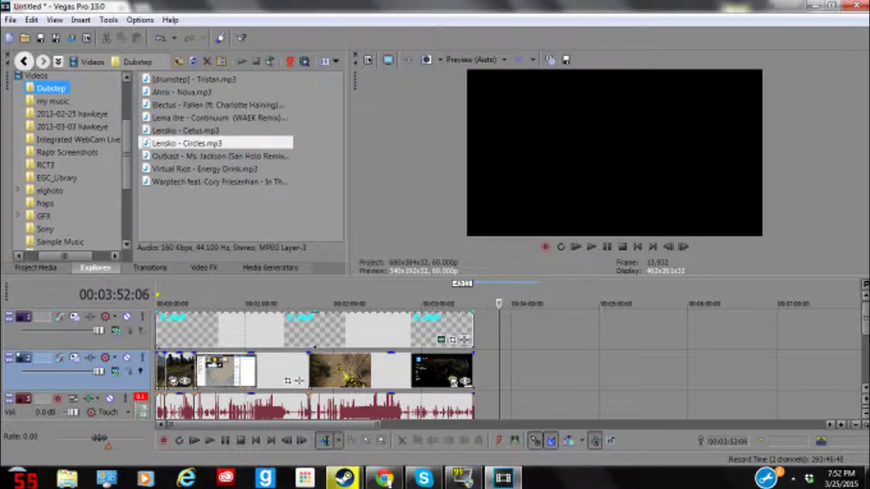
Trim the end of the top track's text overlay to the last video clip's end and place the cursor there, at 00:03:35:15.
left_click_drag(473, 330, 474, 330)
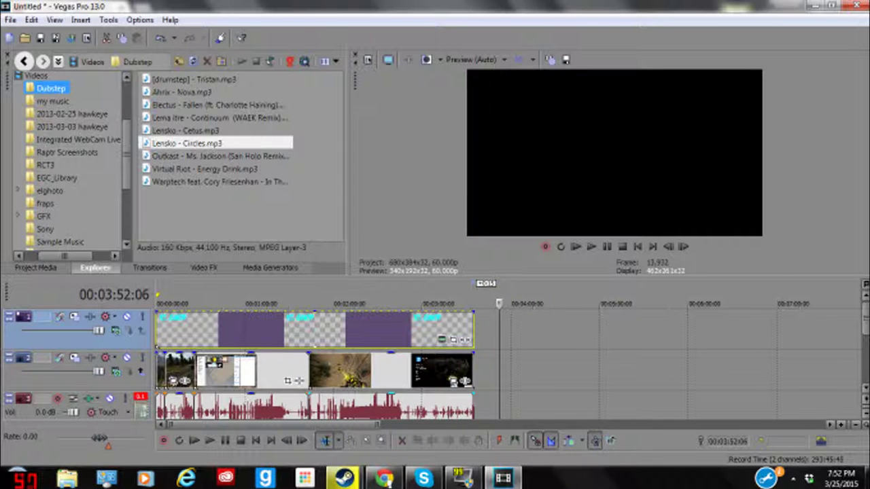
left_click(472, 406)
left_click(531, 371)
left_click(473, 371)
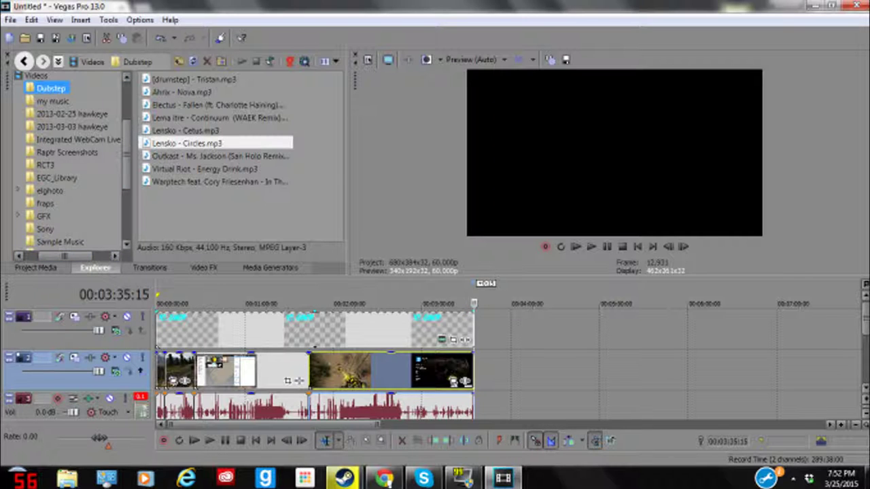
Add oUTRO.jpg from the pictie2rfe folder to the video track, directly after the last clip.
left_click(45, 229)
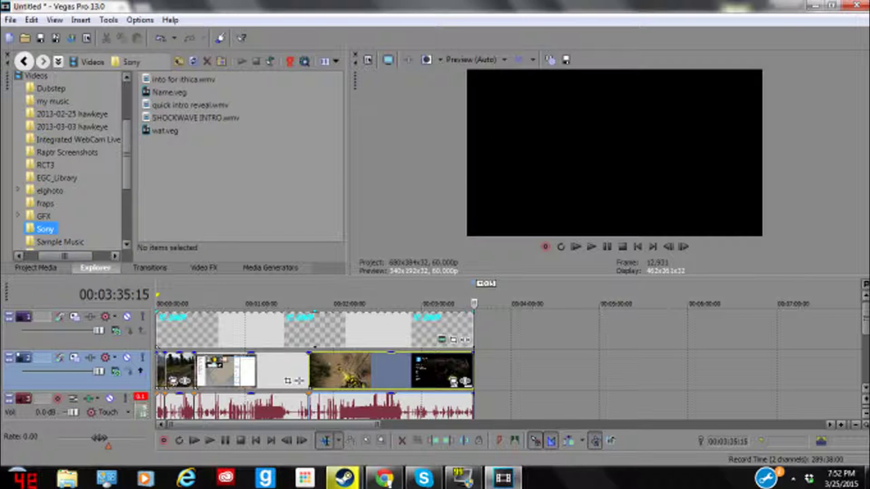
scroll(55, 224, "down", 2)
left_click(64, 210)
left_click(53, 197)
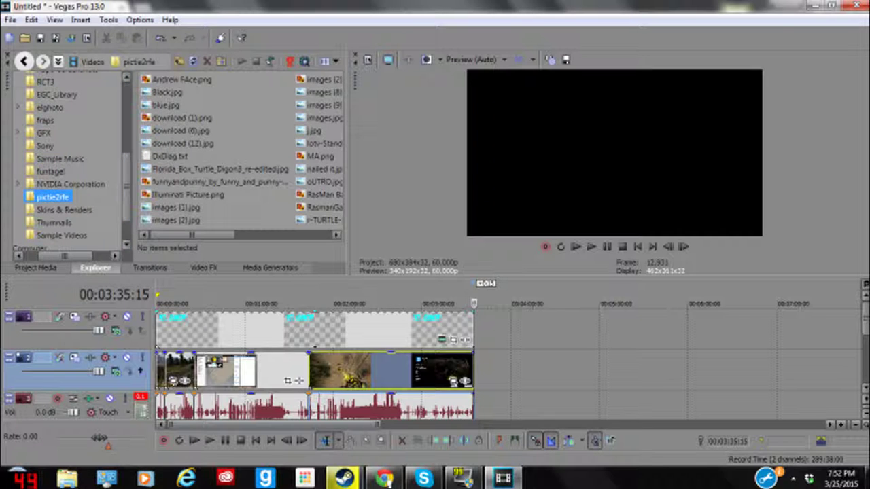
left_click_drag(193, 236, 214, 235)
left_click(272, 182)
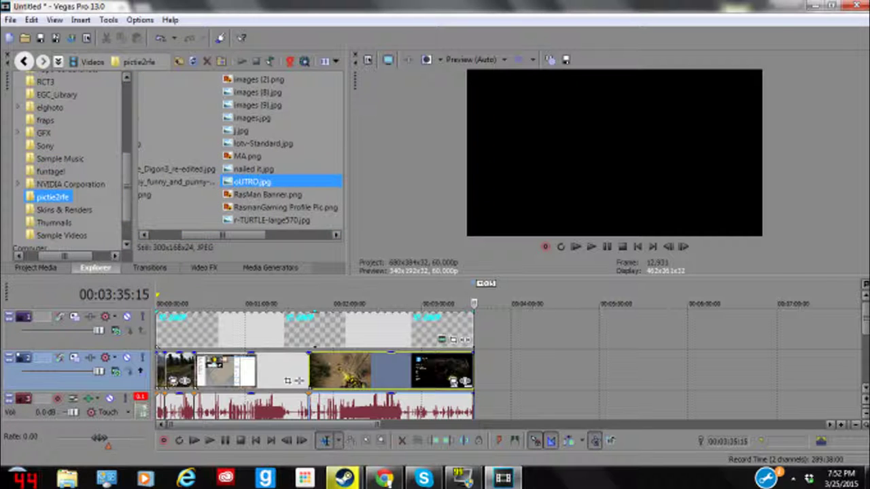
left_click_drag(320, 181, 525, 371)
left_click(494, 371)
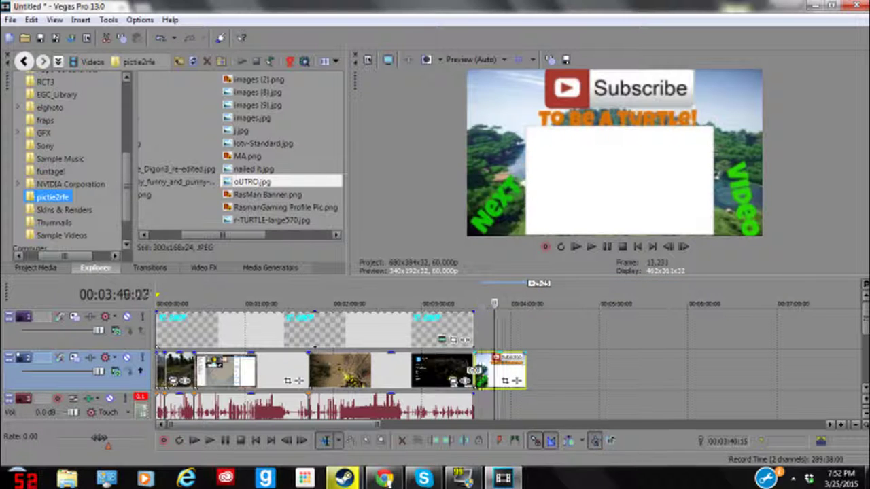
left_click(515, 406)
left_click(482, 406)
left_click(474, 406)
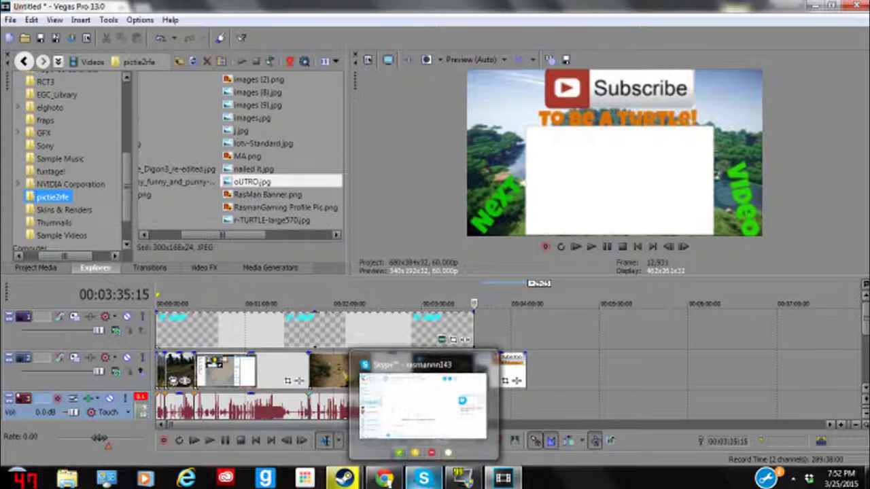
left_click(596, 372)
left_click(475, 372)
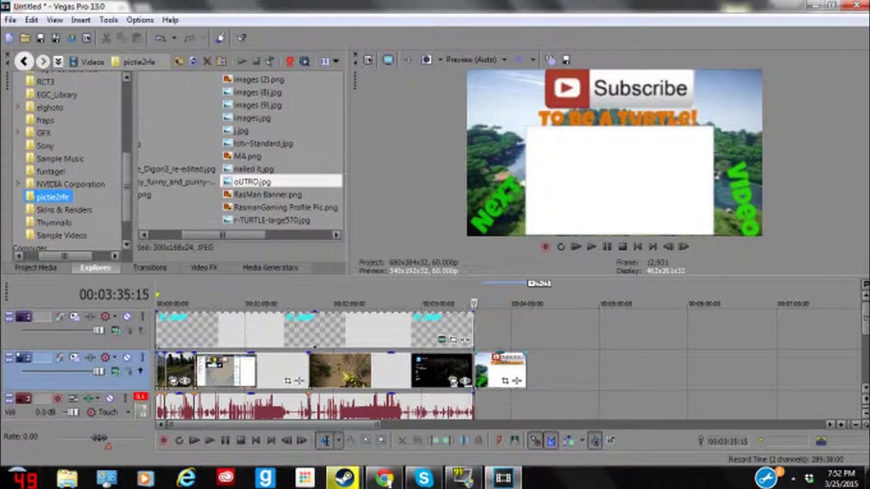
scroll(68, 160, "up", 1)
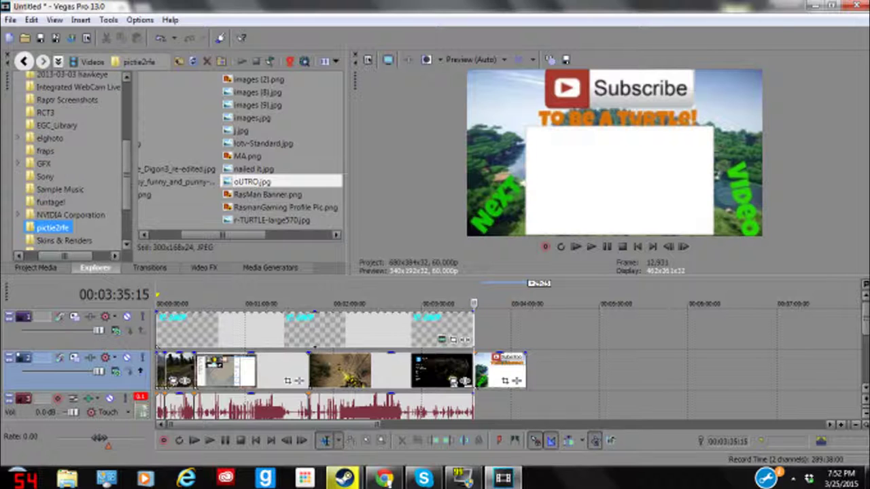
left_click(45, 151)
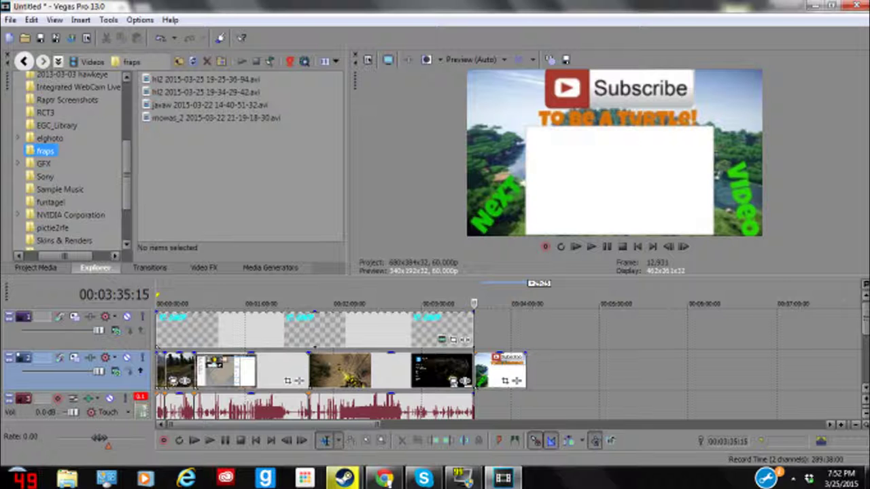
double_click(216, 118)
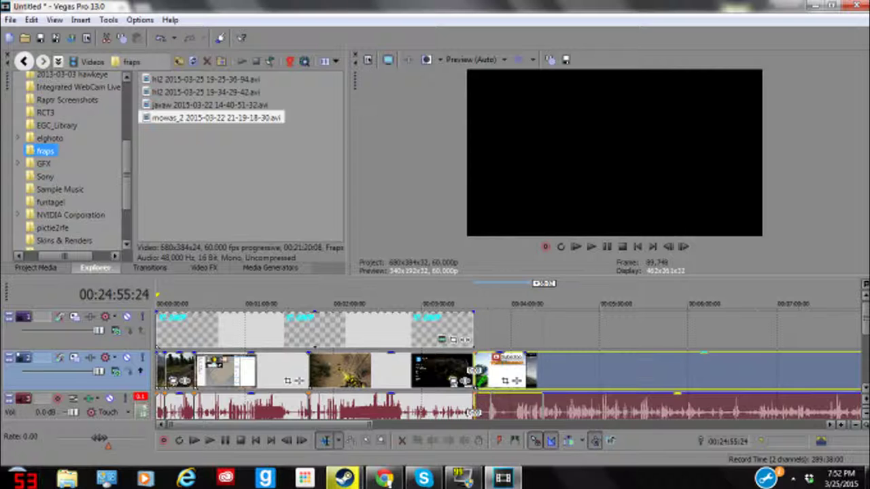
Move the gameplay clip off the outro image and onto track 1, starting right after the text overlay.
left_click_drag(543, 371, 605, 371)
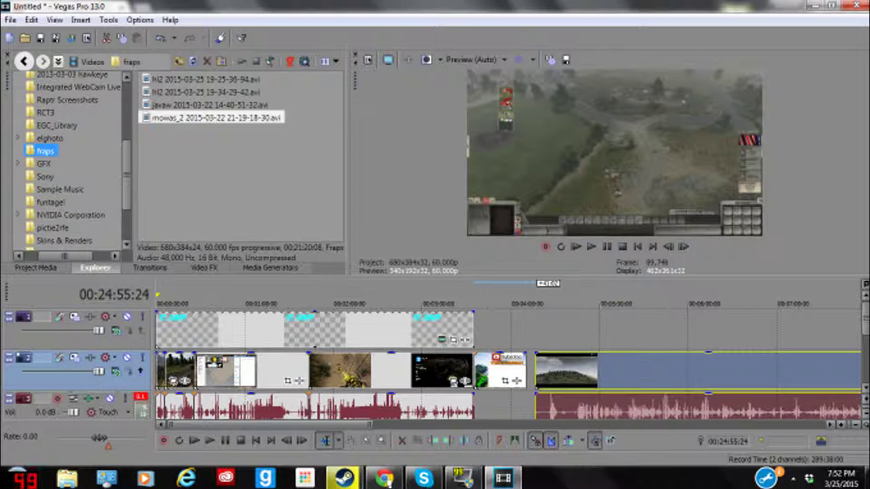
scroll(509, 370, "down", 3)
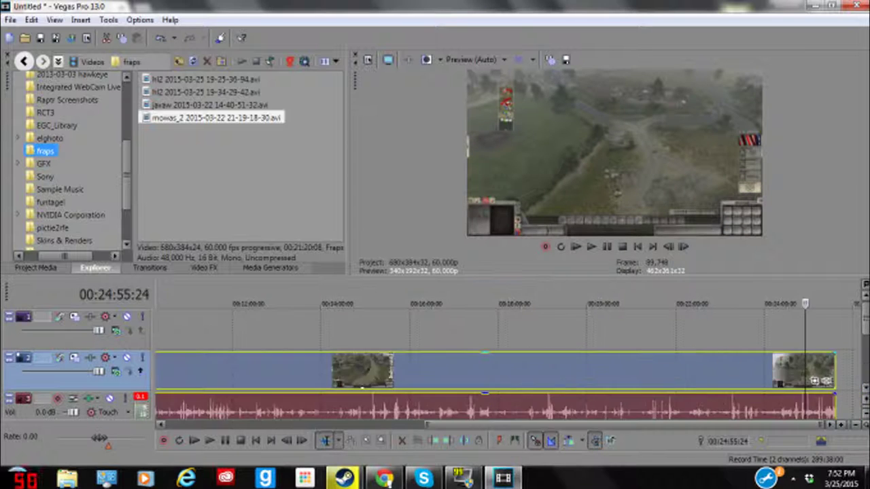
scroll(508, 371, "up", 2)
key("Down")
key("Down")
key("Down")
key("Down")
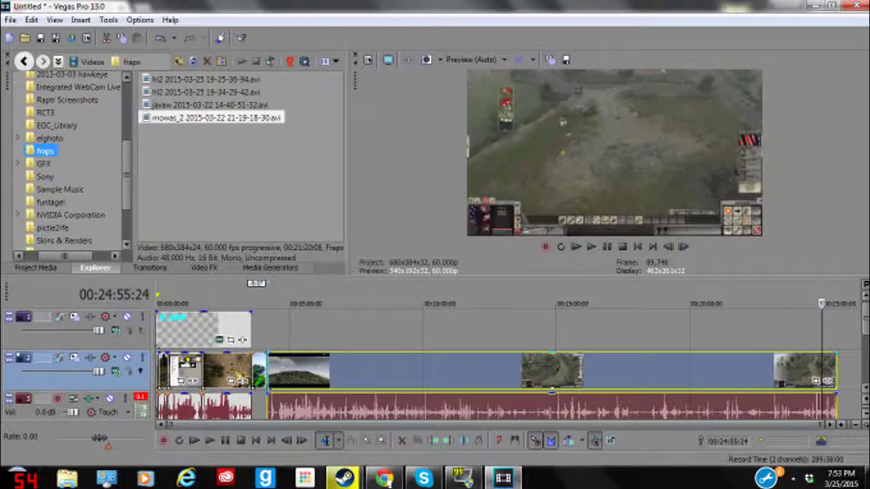
left_click_drag(299, 371, 281, 331)
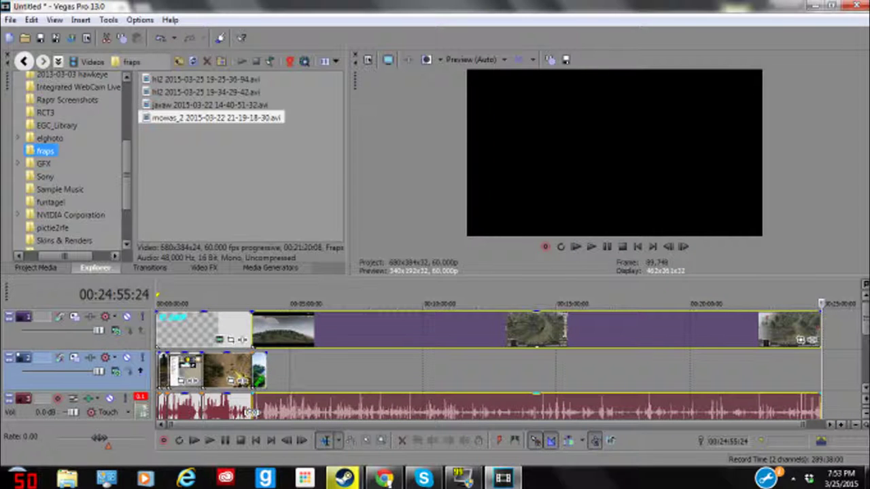
Remove the gameplay audio by moving it to its own track and deleting that track, and return the video to track 1 above the outro image.
left_click_drag(865, 325, 865, 339)
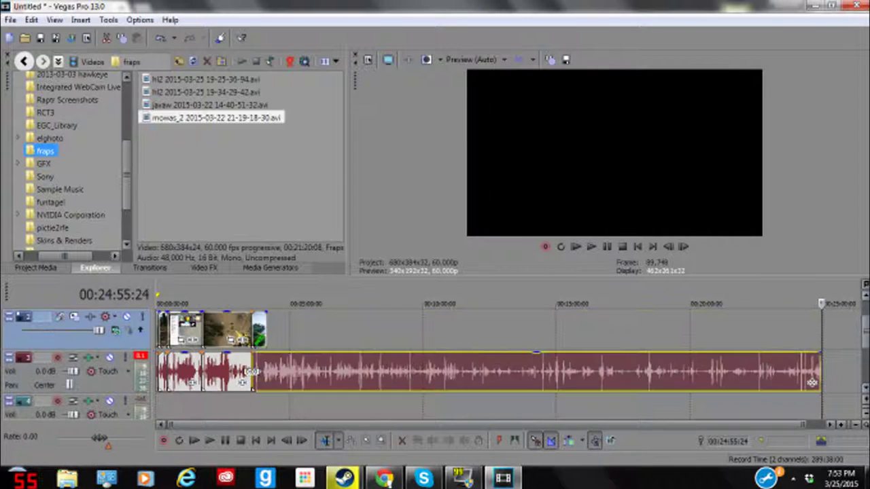
left_click_drag(812, 383, 812, 407)
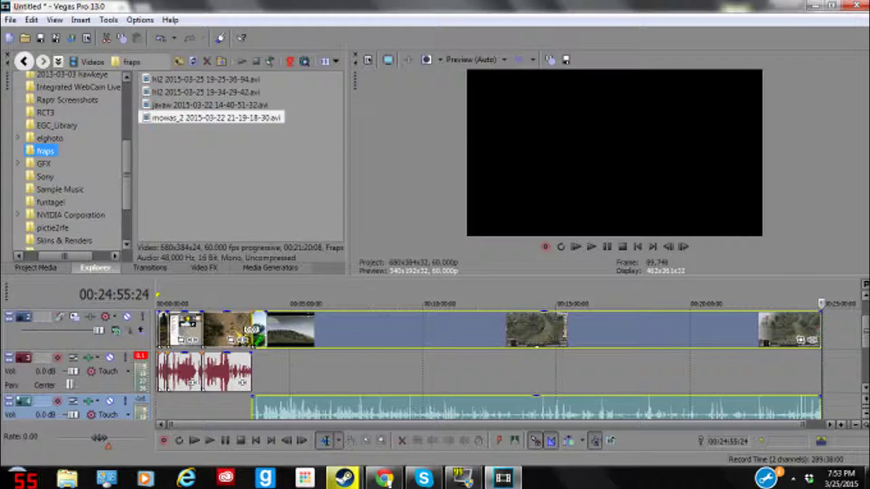
right_click(122, 404)
left_click(156, 191)
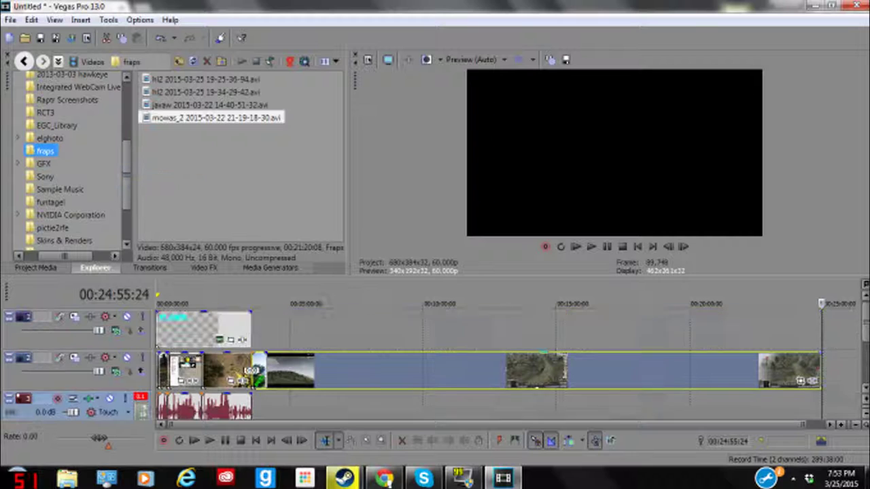
scroll(490, 364, "up", 1)
left_click_drag(253, 370, 254, 330)
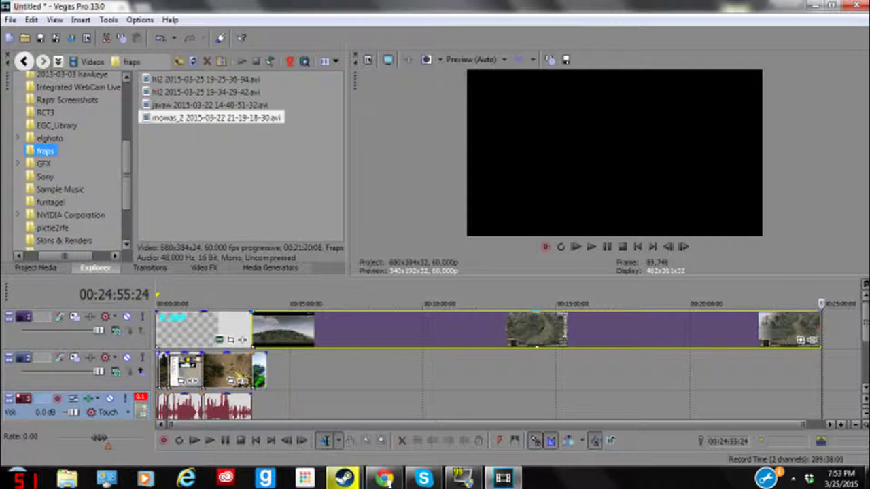
Split the gameplay clip at 00:06:30:24, delete the part before it, and move the remainder back against the text overlay's end.
left_click(353, 330)
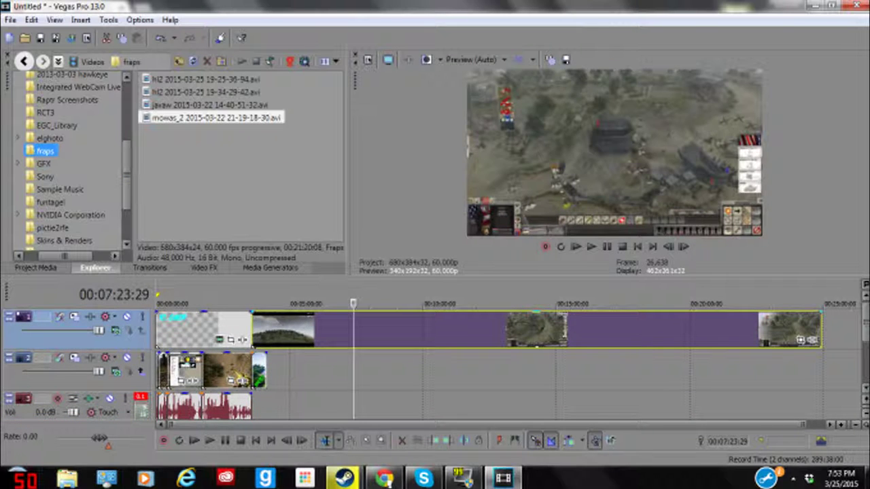
left_click(329, 330)
left_click(354, 331)
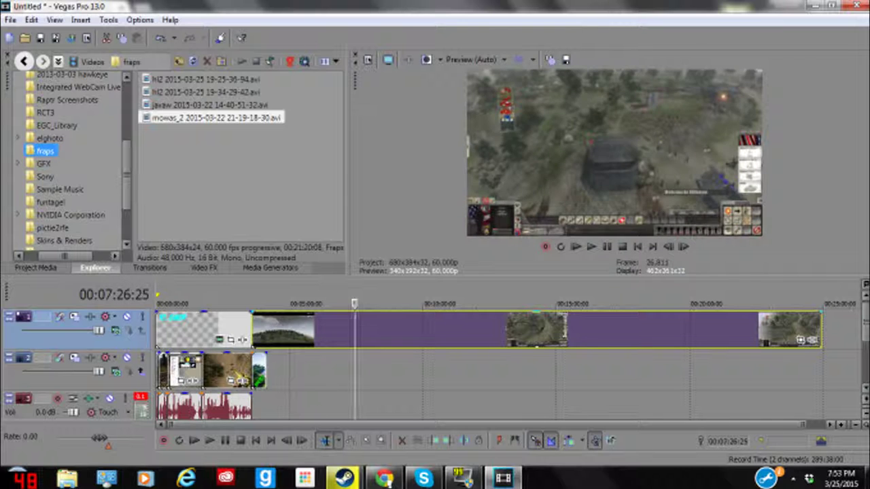
left_click(329, 330)
right_click(370, 330)
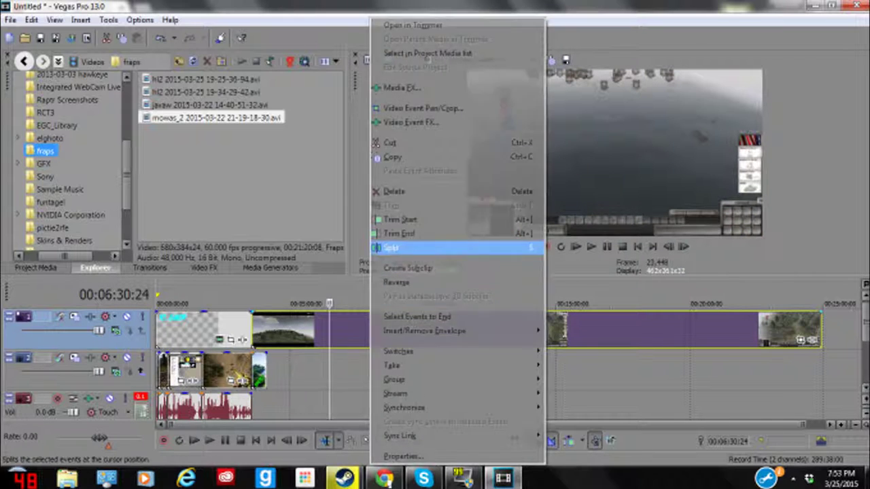
left_click(394, 248)
right_click(315, 331)
left_click(340, 192)
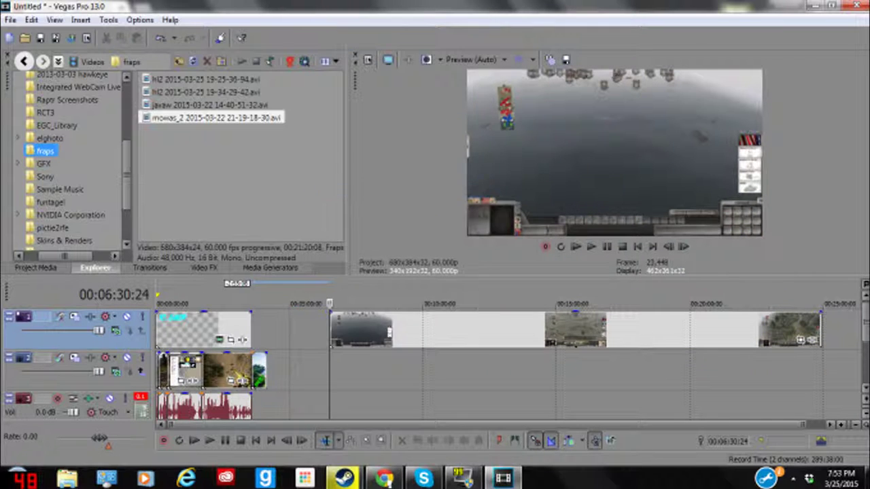
left_click(350, 327)
left_click_drag(360, 330, 281, 330)
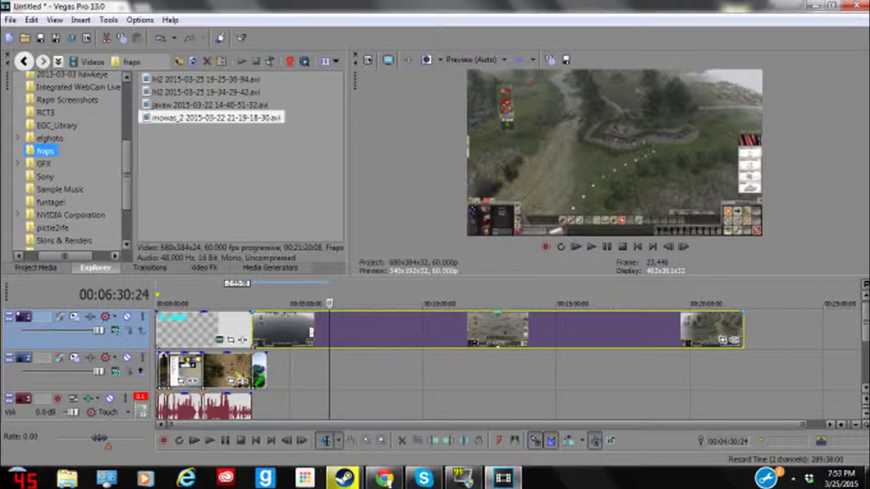
Split the gameplay clip at the outro image's end, 00:04:10:11, and delete everything after the split.
left_click(268, 331)
left_click(259, 371)
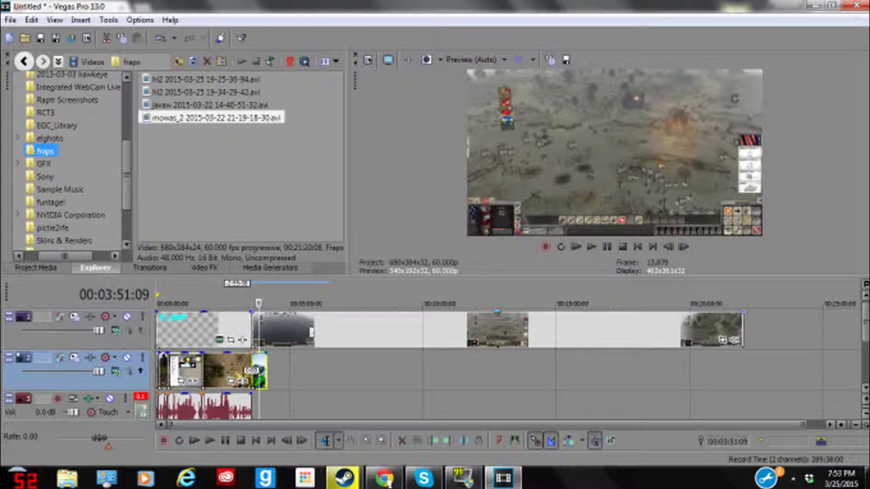
left_click(276, 331)
left_click(268, 331)
right_click(283, 331)
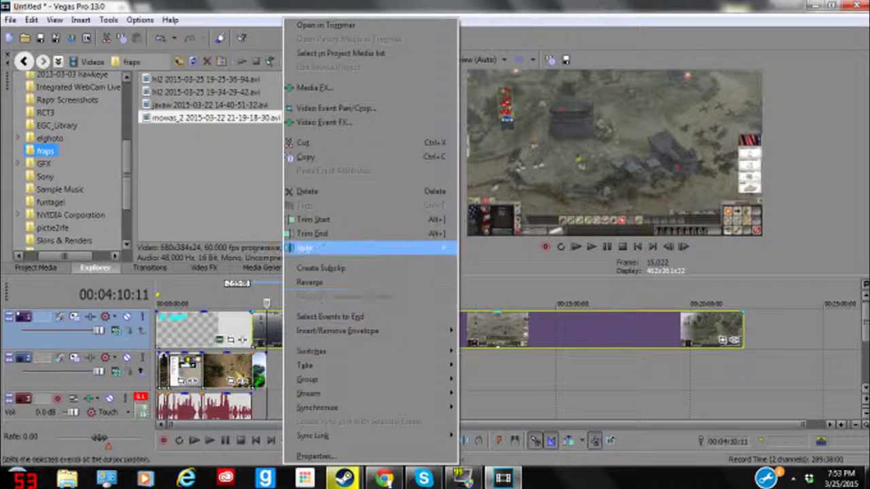
left_click(323, 248)
right_click(304, 306)
right_click(304, 329)
left_click(327, 192)
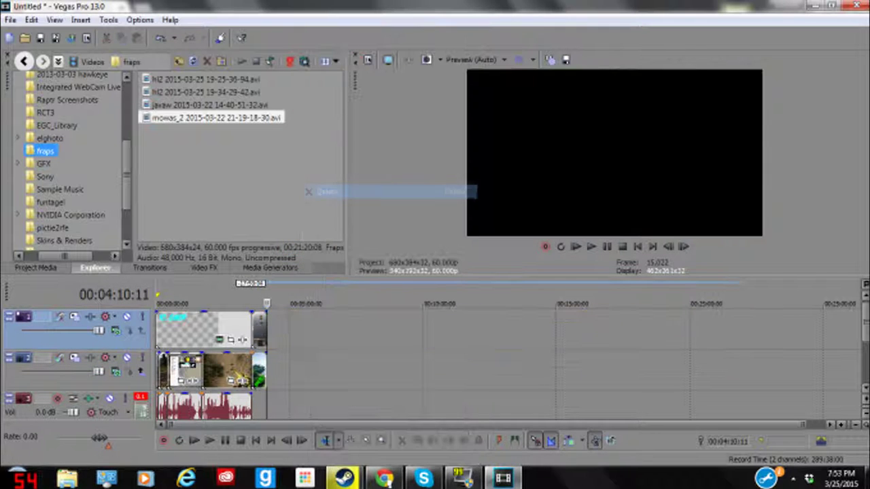
Shrink the gameplay clip with Event Pan/Crop to fit the outro's white box, with a frame about 1,122 by 634 centred at X 323.0, Y 86.0.
left_click(261, 331)
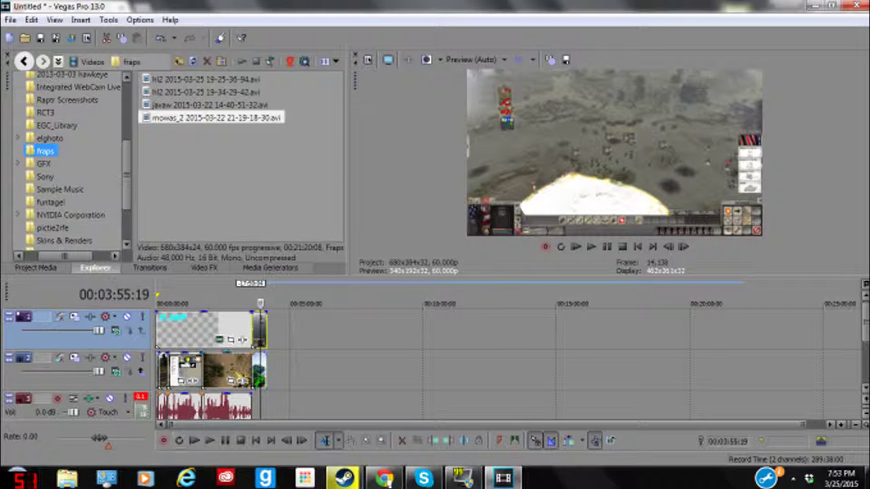
left_click(257, 370)
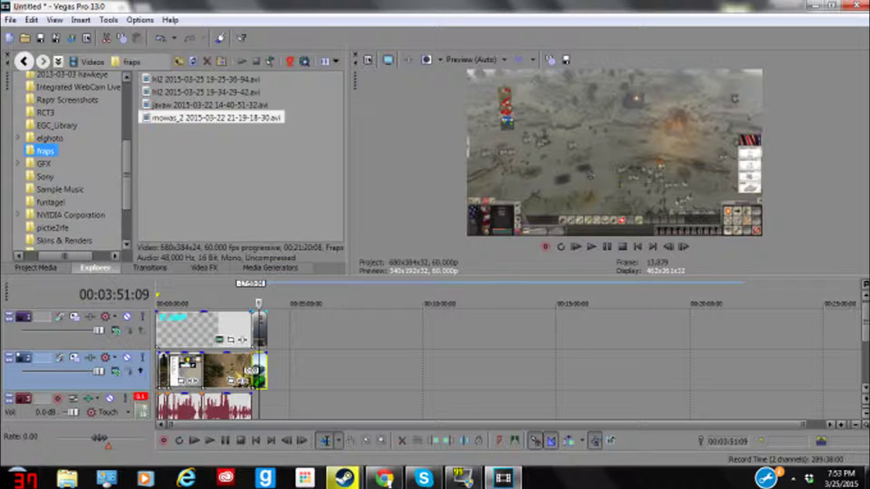
left_click(261, 332)
scroll(260, 332, "up", 3)
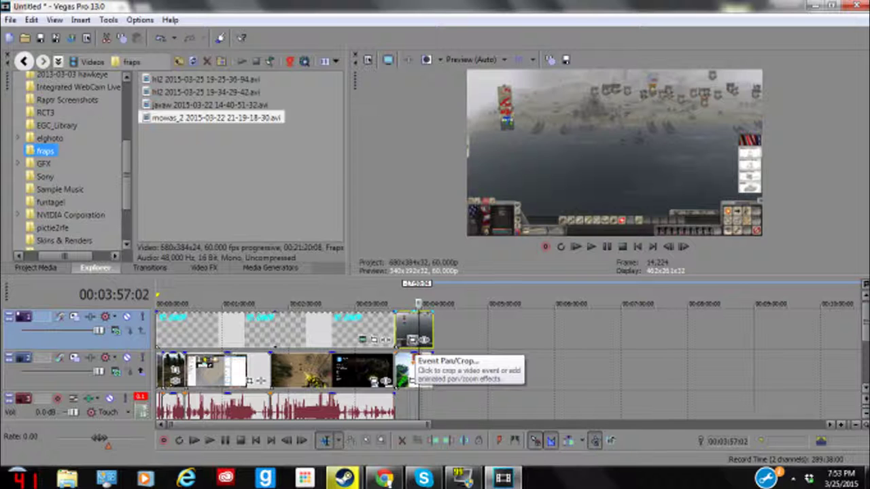
left_click(411, 356)
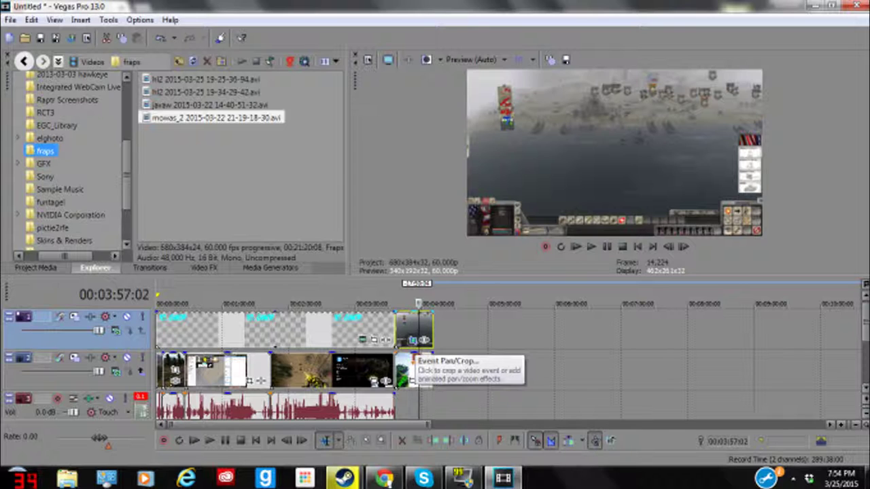
left_click_drag(326, 211, 325, 211)
scroll(324, 212, "down", 4)
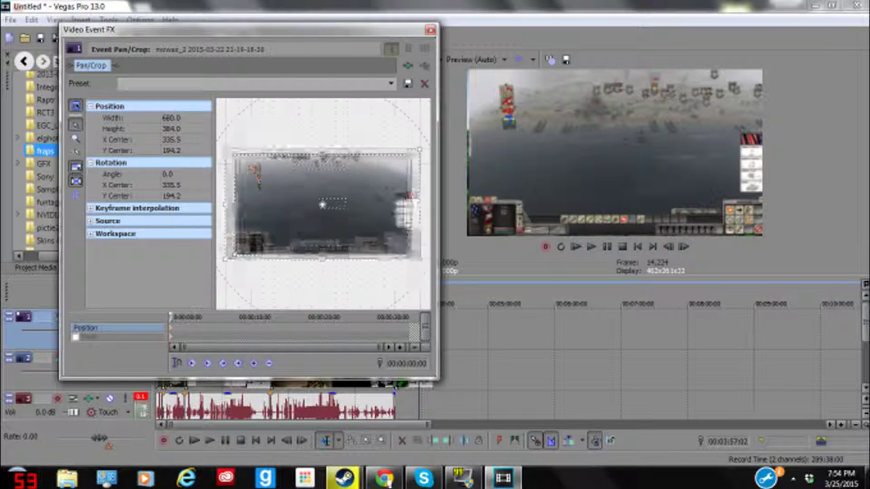
scroll(325, 212, "up", 1)
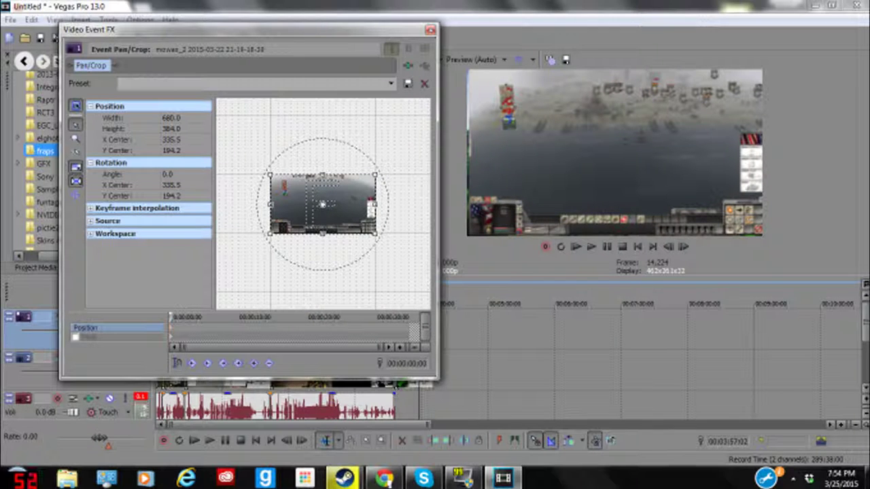
scroll(322, 204, "down", 6)
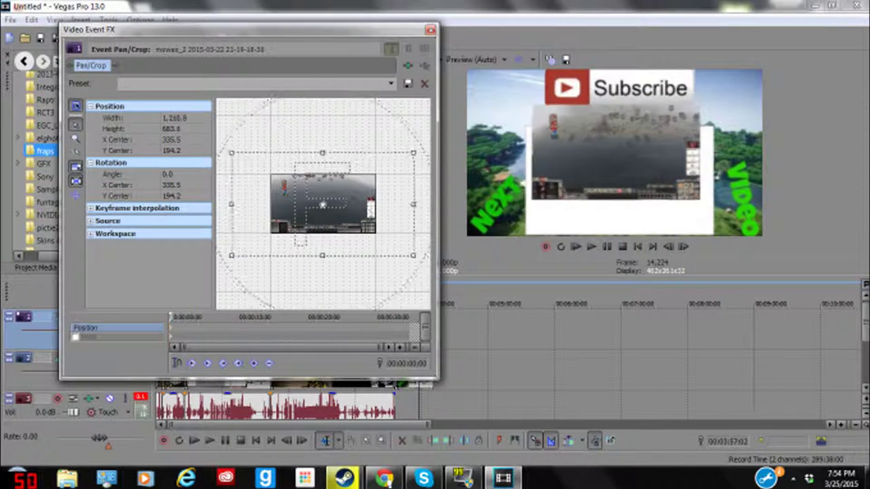
left_click_drag(410, 254, 409, 253)
left_click_drag(323, 205, 321, 188)
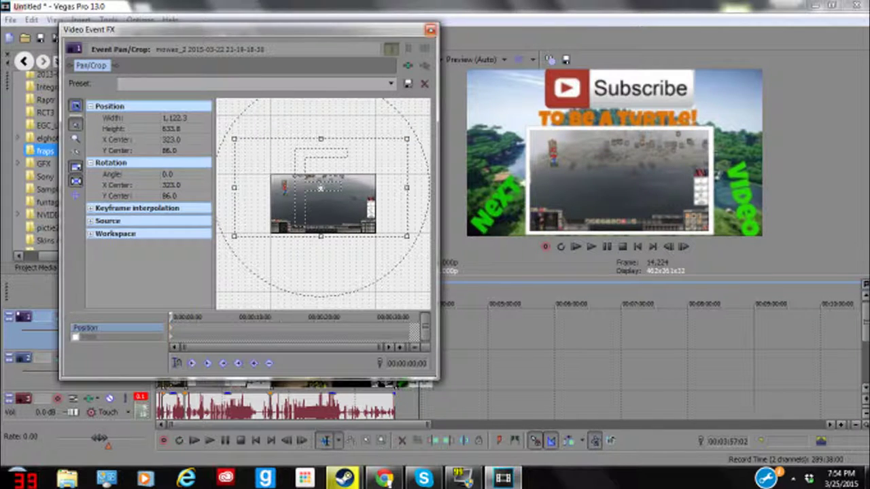
Close the crop settings and preview the outro from its start, then return the playhead to about 00:03:35.
left_click(430, 30)
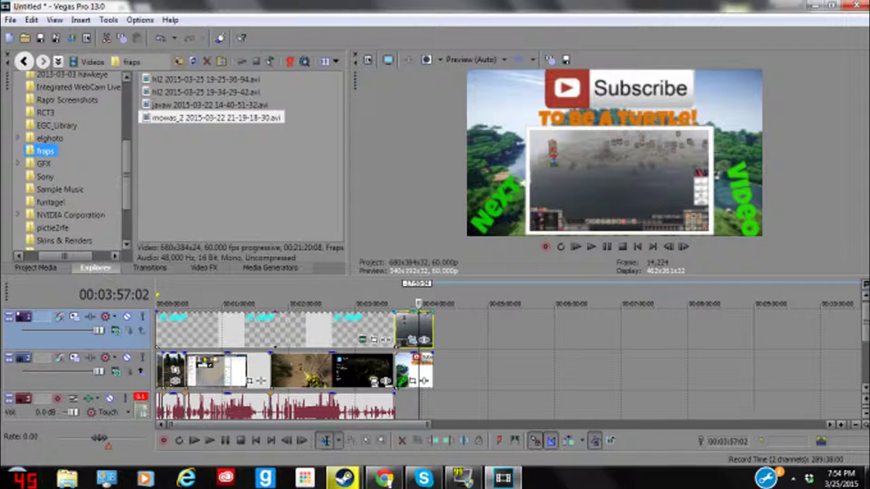
left_click(394, 331)
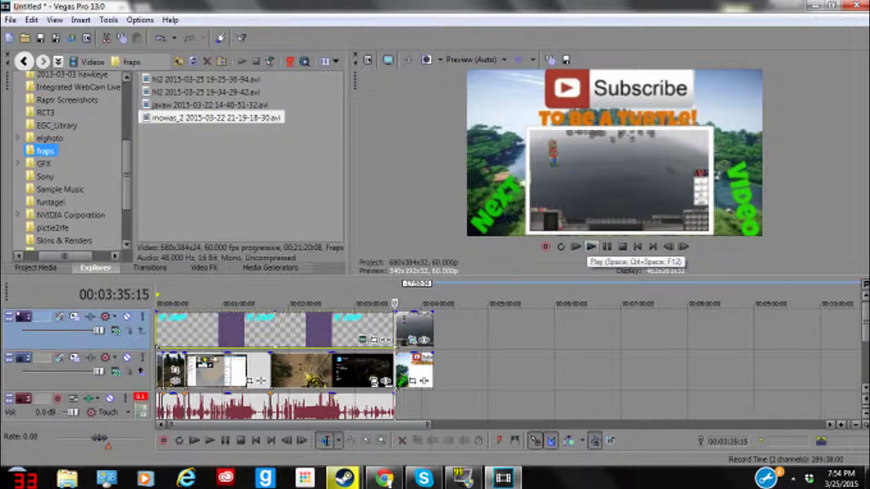
left_click(591, 247)
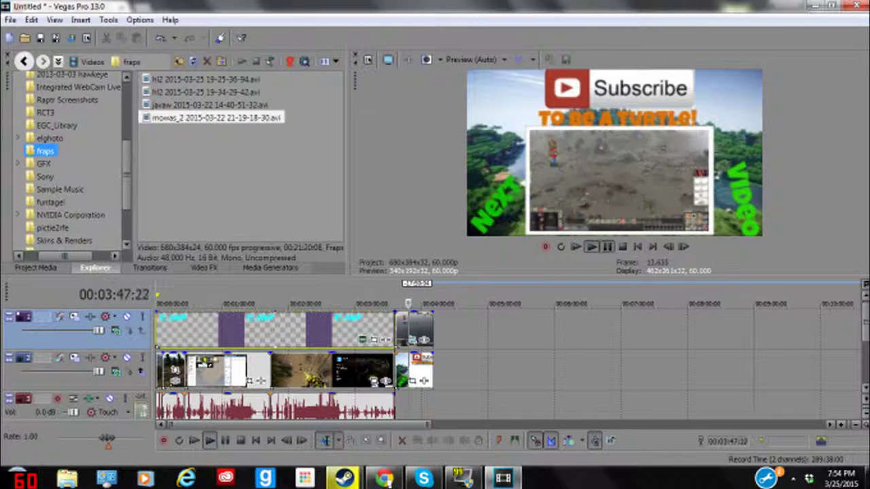
left_click(608, 246)
left_click_drag(409, 303, 394, 304)
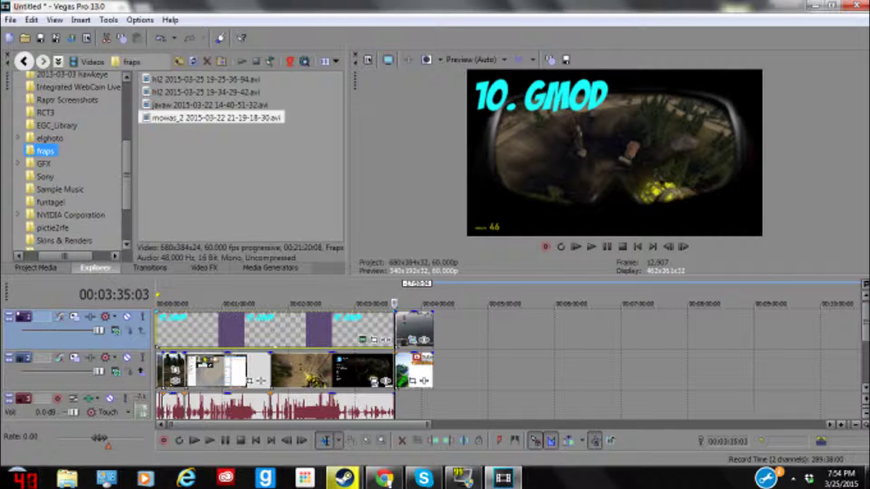
Add Lensko - Circles.mp3 from the Dubstep folder to the audio track, starting where the existing audio ends.
left_click(36, 268)
left_click(95, 268)
left_click(58, 126)
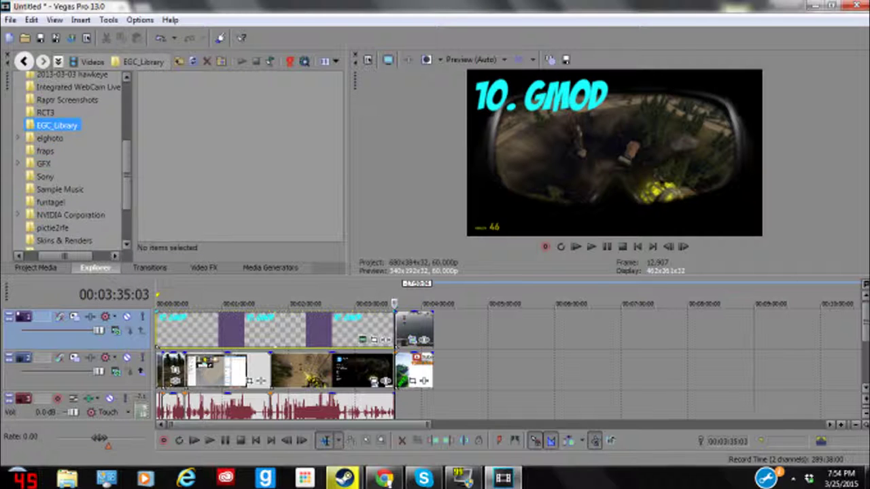
scroll(57, 136, "up", 4)
left_click(51, 158)
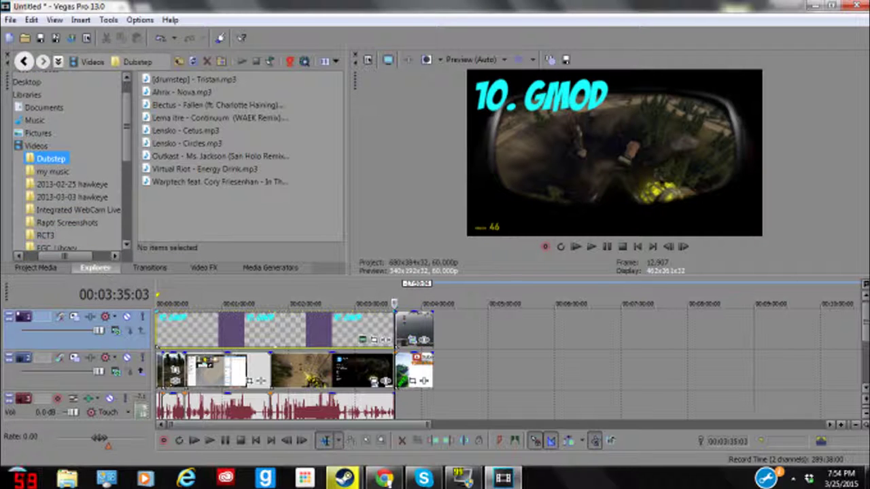
left_click(186, 143)
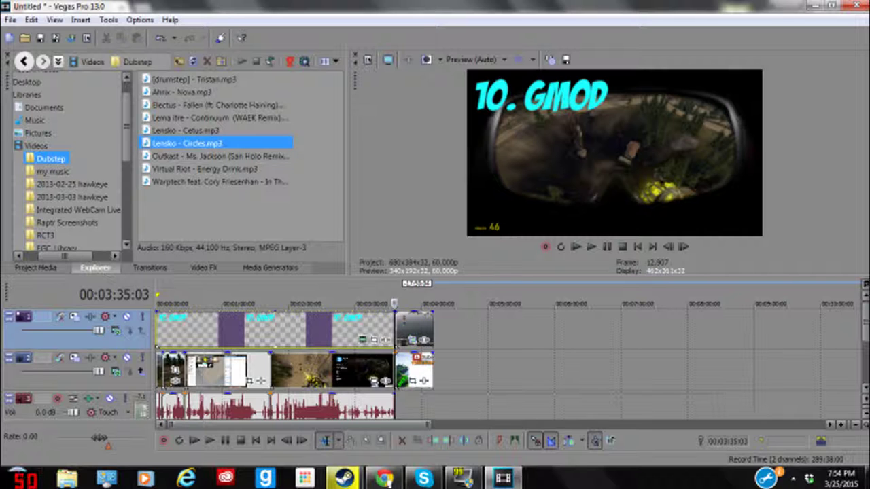
double_click(187, 144)
Split the music at 00:04:21:25, delete the part before it, and move the remainder back against the end of the existing audio.
left_click(441, 372)
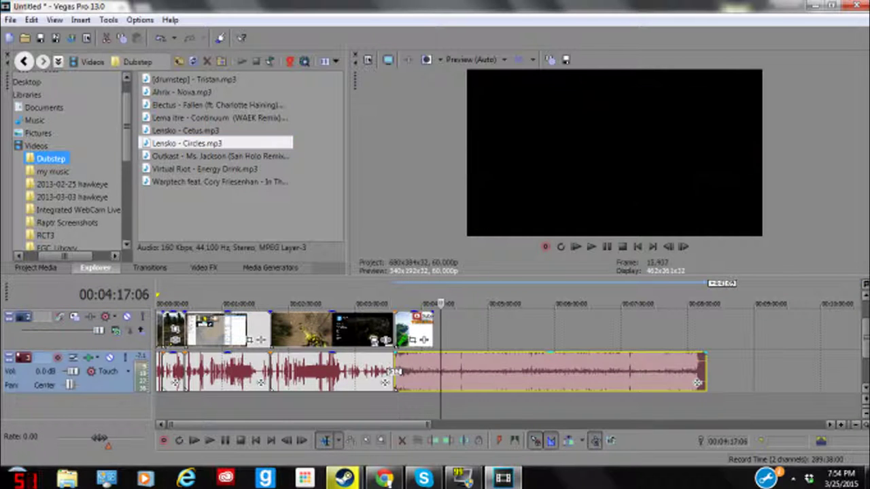
left_click(446, 372)
right_click(460, 372)
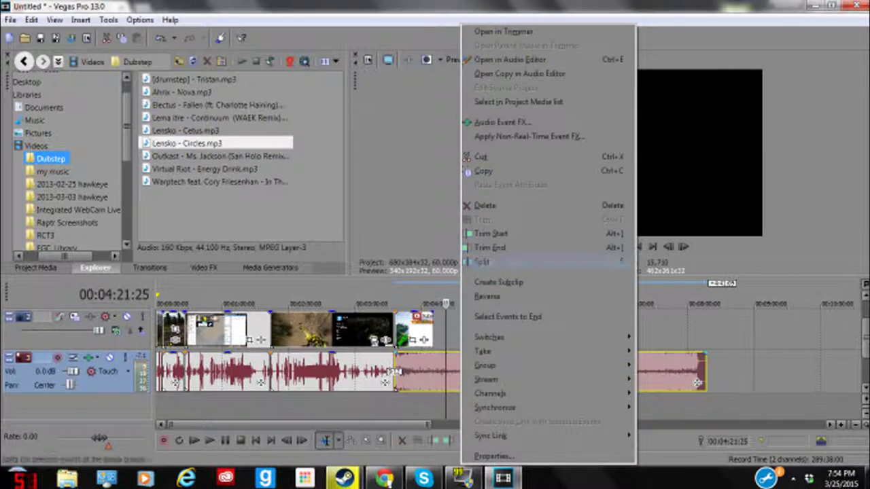
left_click(483, 262)
right_click(422, 371)
left_click(447, 206)
left_click_drag(489, 372, 437, 372)
Play the outro with its music from 00:03:35:15 to check how they fit together.
left_click(396, 372)
scroll(396, 371, "up", 5)
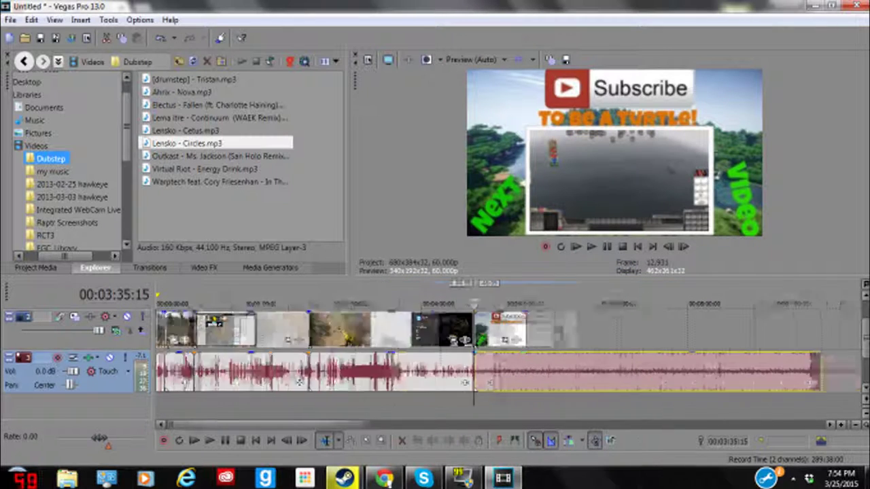
scroll(492, 383, "up", 2)
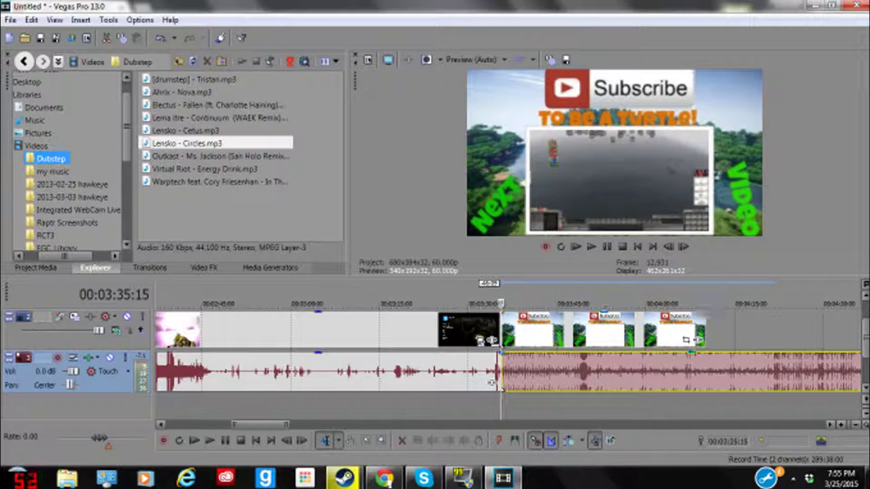
key("space")
left_click(591, 246)
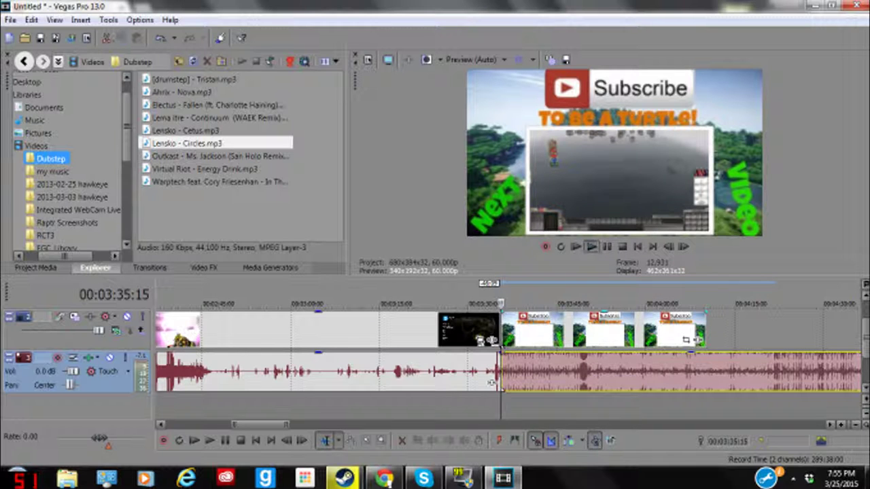